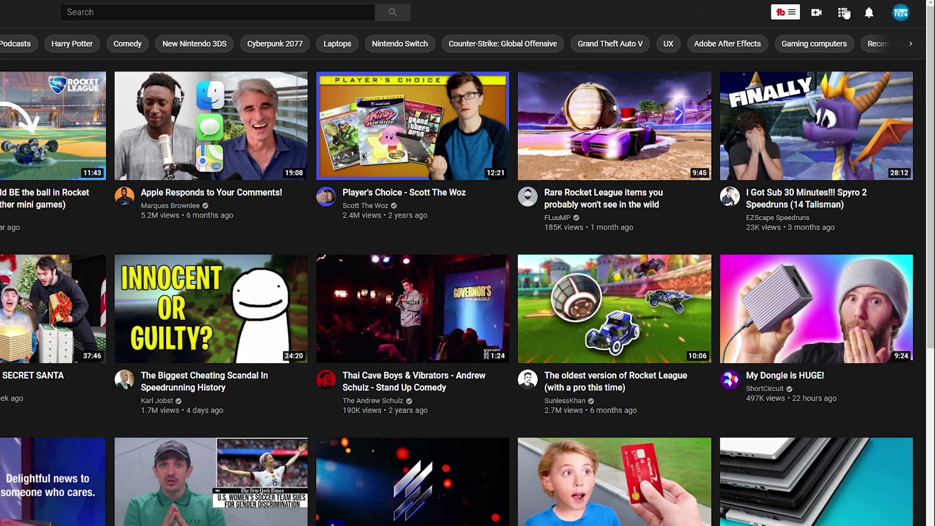
# Go from the account menu into YouTube Studio and open Customization's Layout tab
pyautogui.click(897, 20)
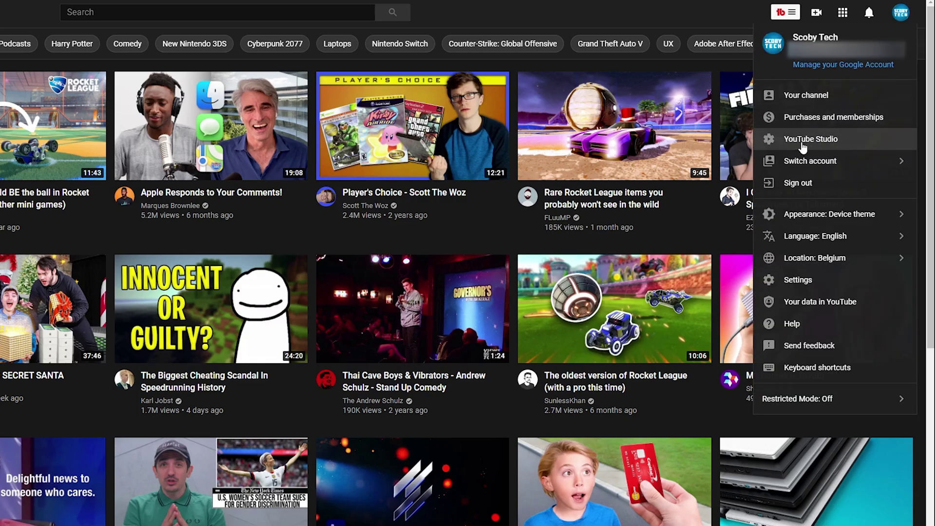
pyautogui.click(791, 140)
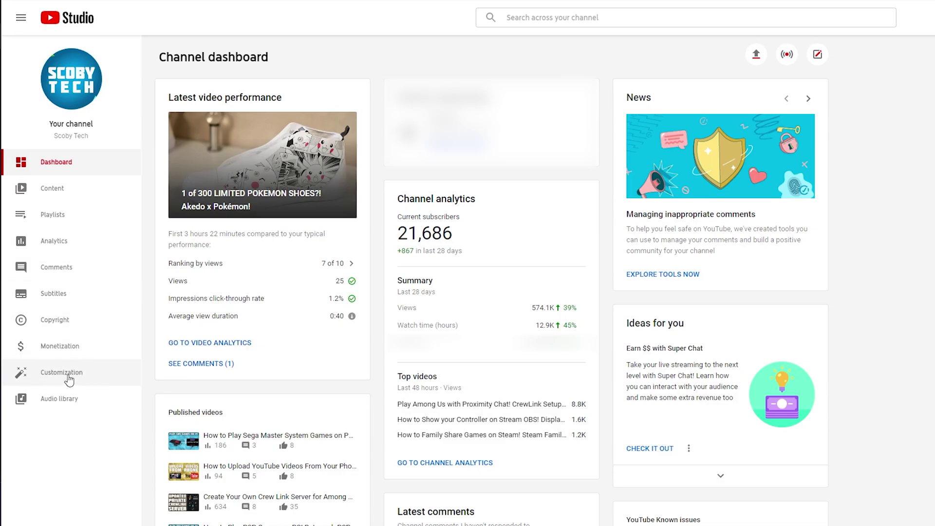
pyautogui.click(46, 372)
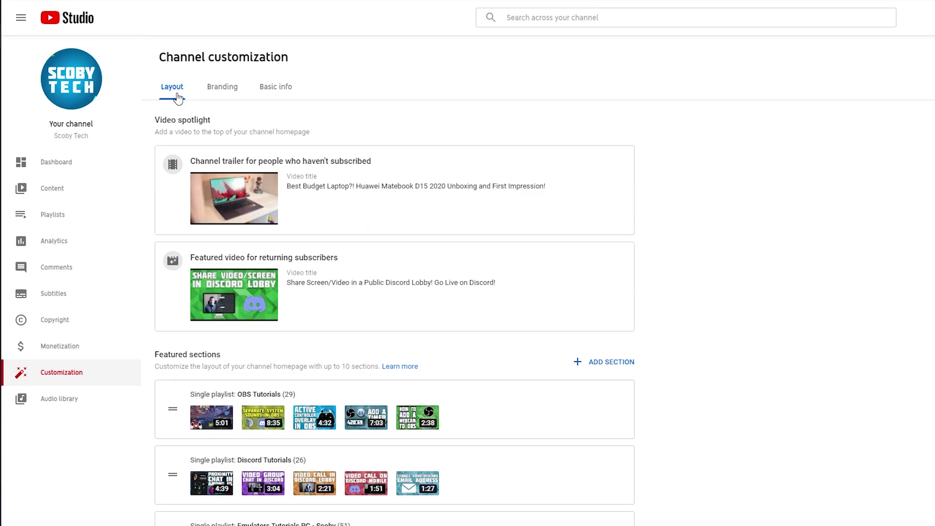
pyautogui.scroll(-3, 682, 225)
pyautogui.moveTo(221, 190); pyautogui.dragTo(157, 193)
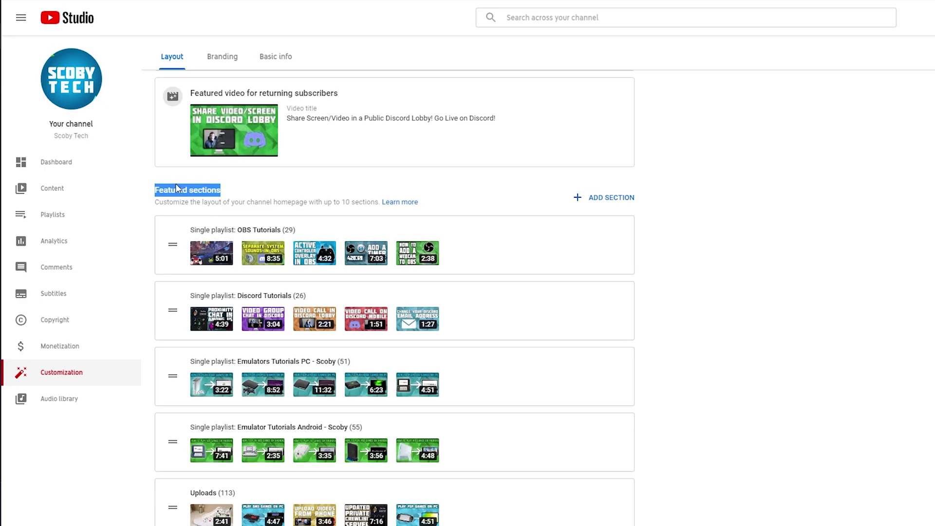
pyautogui.click(207, 189)
pyautogui.scroll(-1, 767, 277)
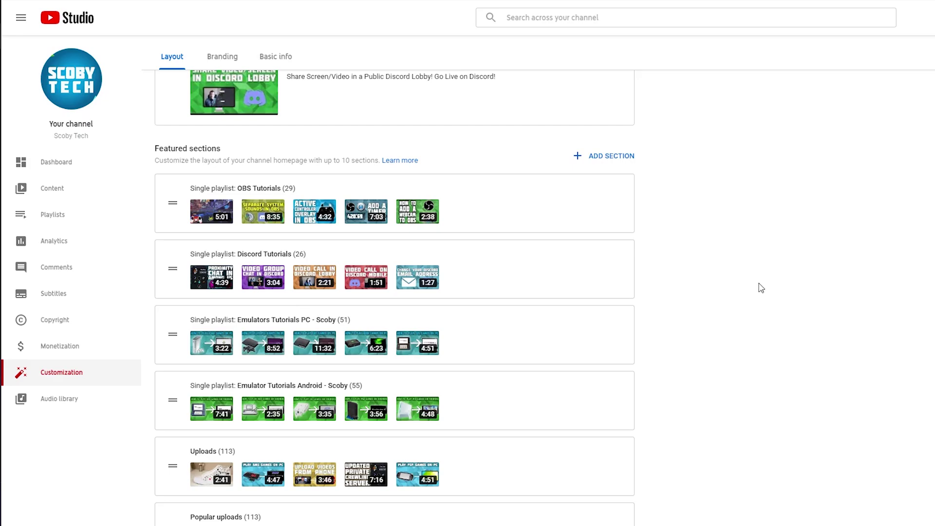
pyautogui.moveTo(204, 525); pyautogui.dragTo(304, 525)
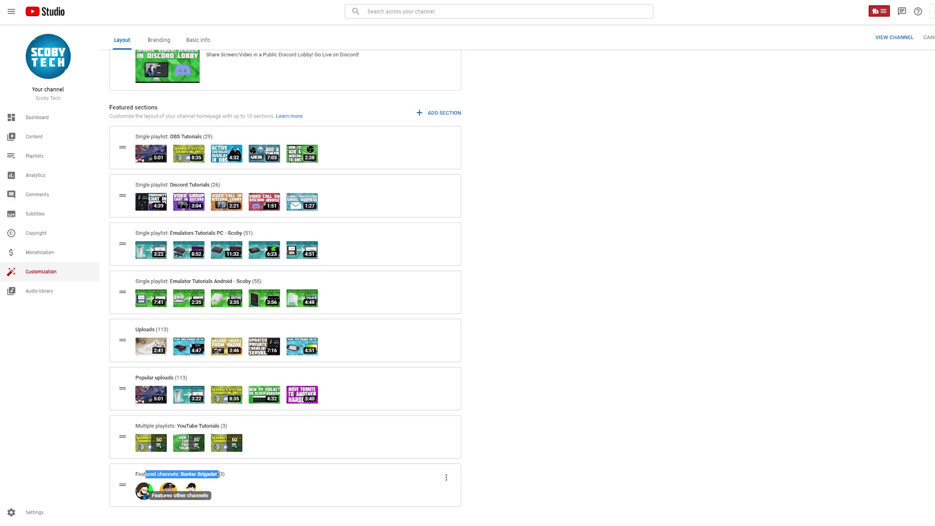
pyautogui.click(193, 480)
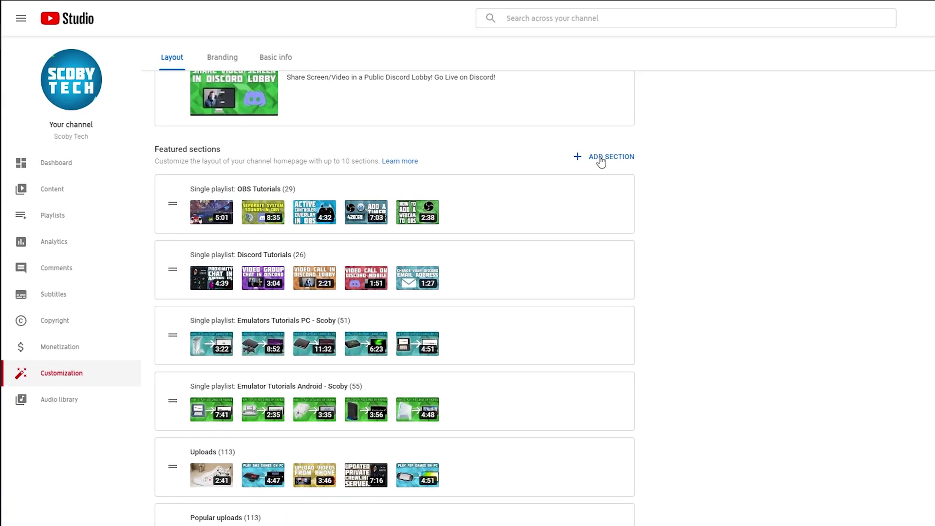
# Add a new Featured channels section and enter its title
pyautogui.click(601, 162)
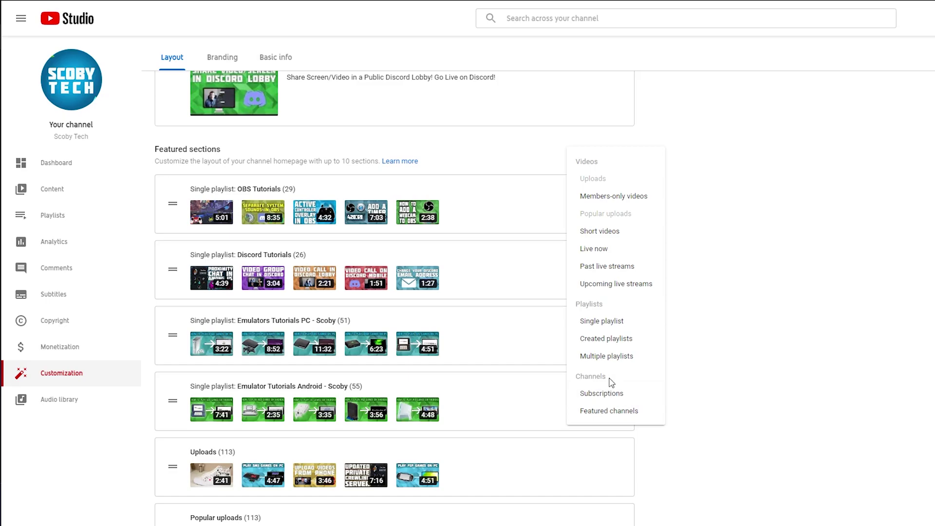
pyautogui.click(618, 411)
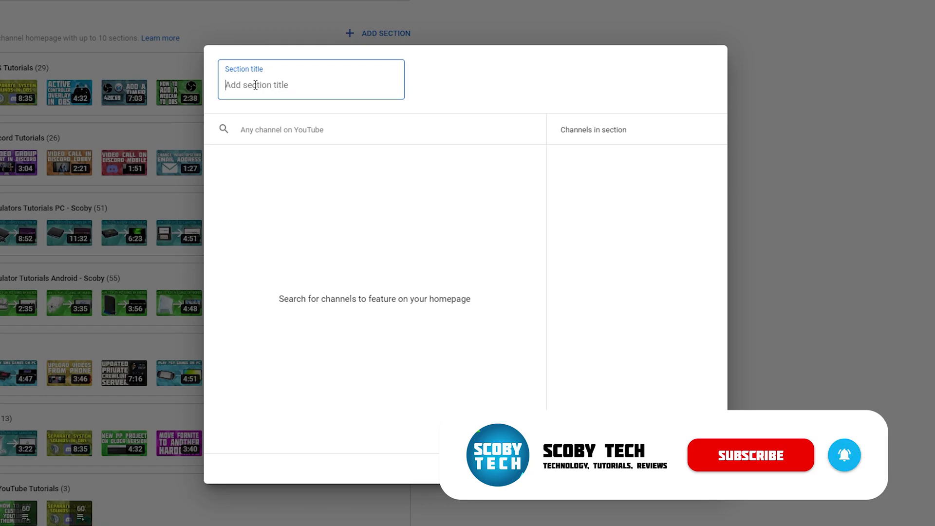
pyautogui.write('Example')
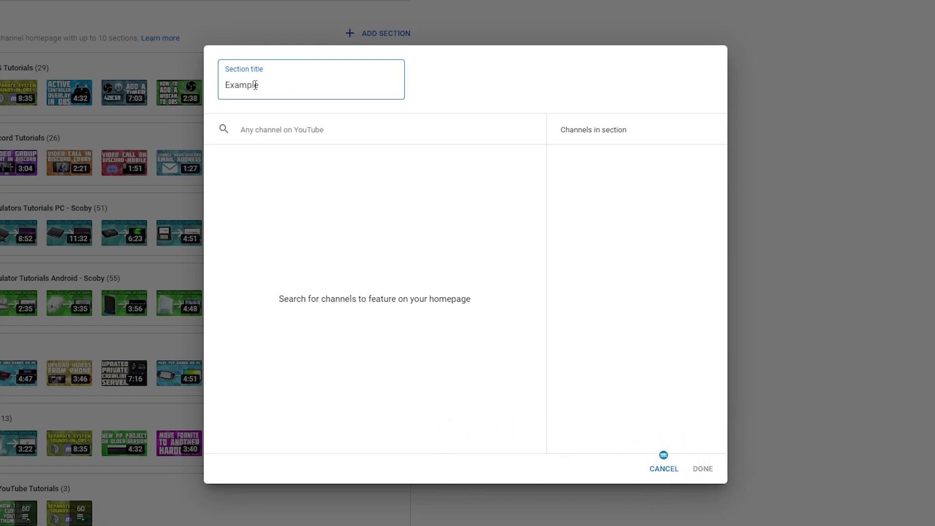
# Search for 'scoby tech' and add Scoby Tech to the section's channels
pyautogui.click(287, 125)
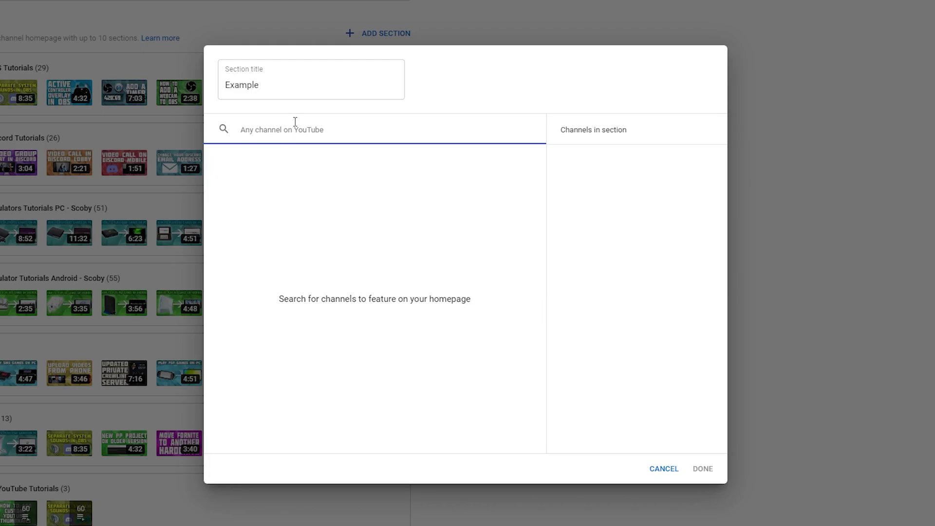
pyautogui.write('scoby tech')
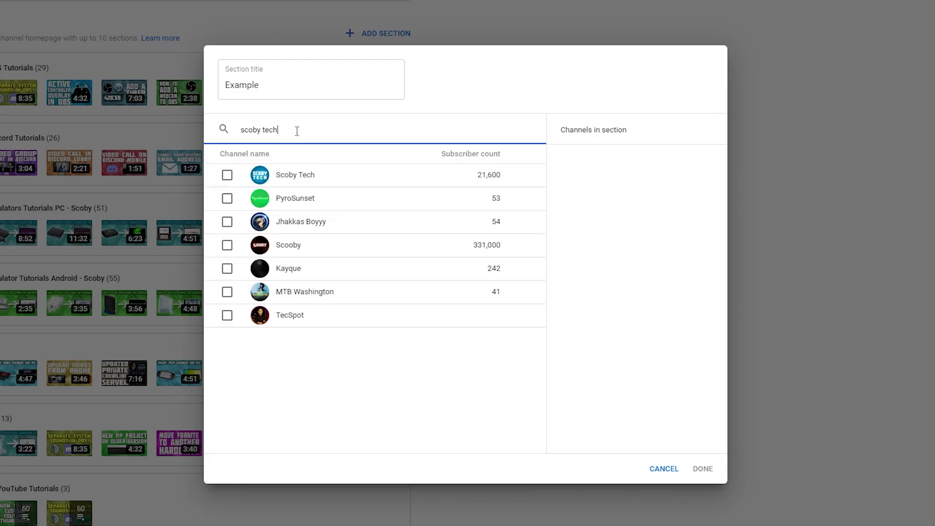
pyautogui.moveTo(286, 131); pyautogui.dragTo(236, 137)
pyautogui.click(313, 131)
pyautogui.click(227, 176)
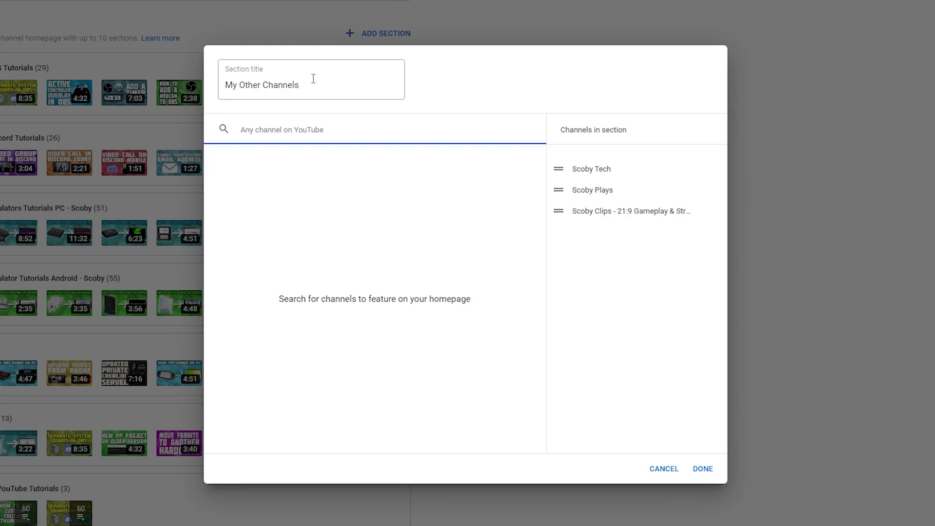
# Delete Scoby Tech from the My Other Channels list, keeping Scoby Plays and Scoby Clips
pyautogui.moveTo(318, 80); pyautogui.dragTo(234, 85)
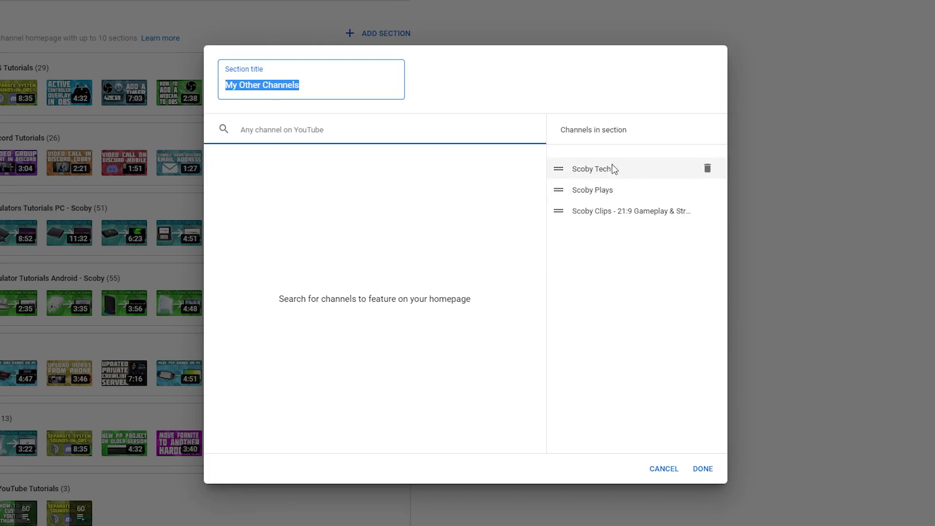
pyautogui.moveTo(565, 129); pyautogui.dragTo(636, 121)
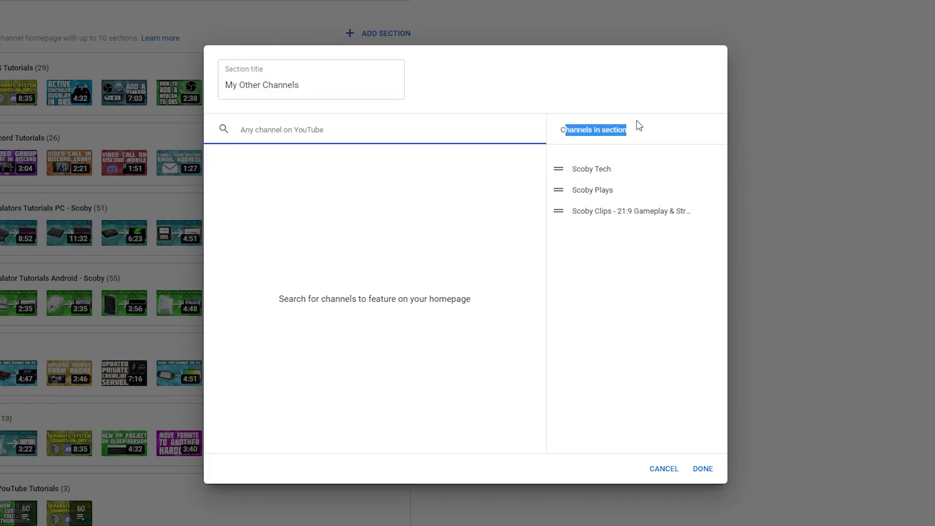
pyautogui.click(606, 147)
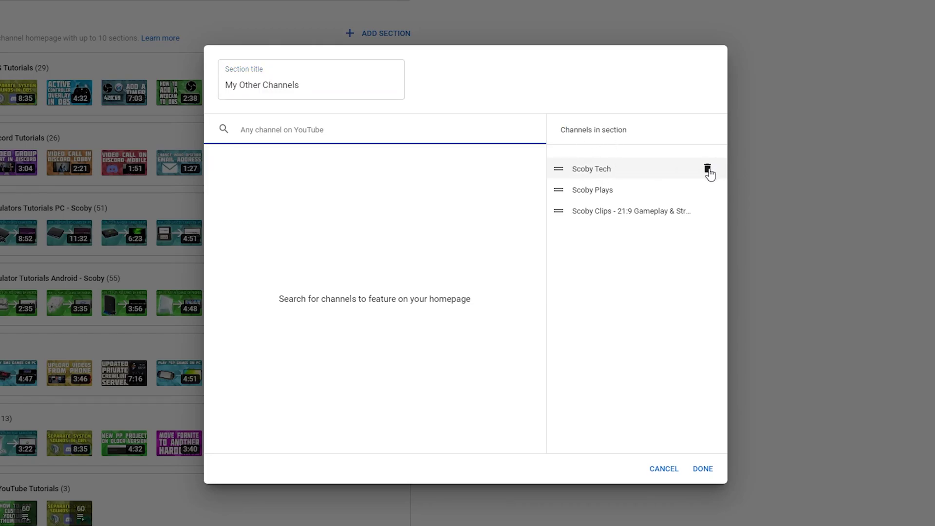
pyautogui.click(708, 169)
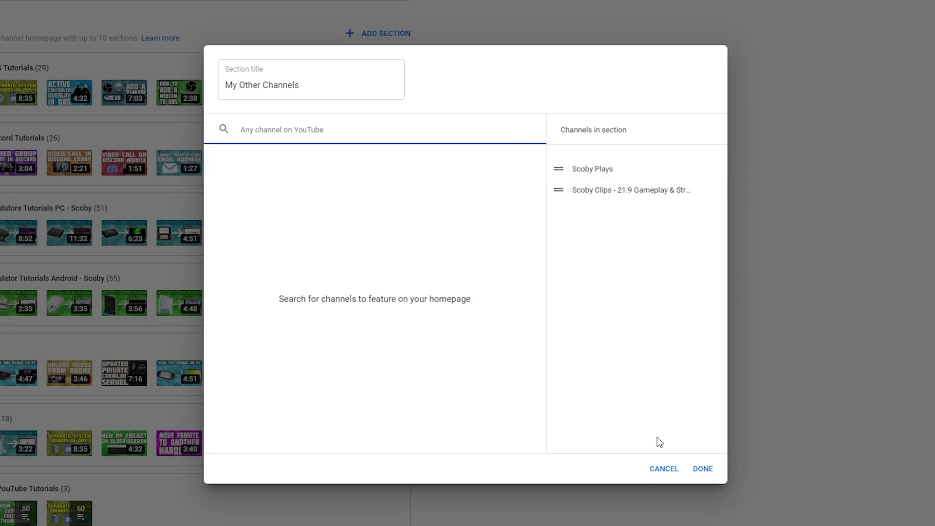
# Save My Other Channels, drag it above Banter Brigade!, and review its contents without changes
pyautogui.click(706, 469)
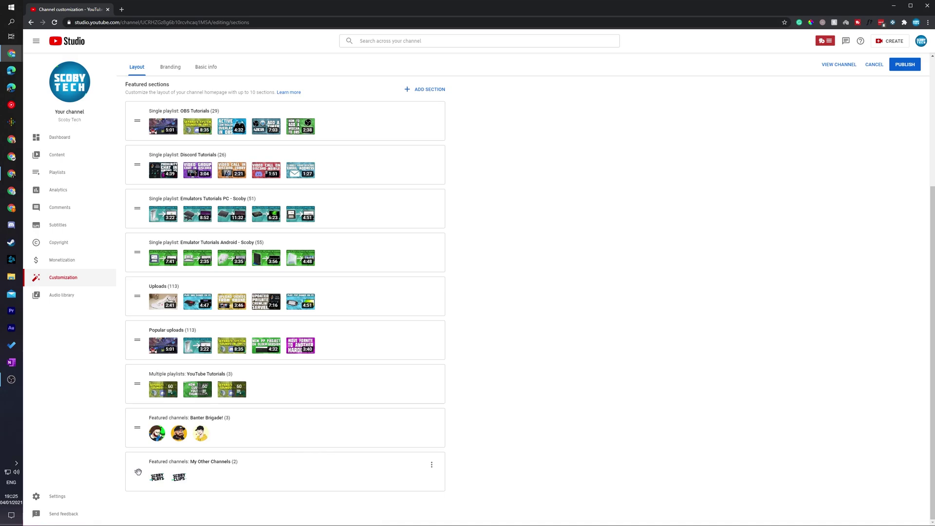
pyautogui.moveTo(137, 473); pyautogui.dragTo(136, 415)
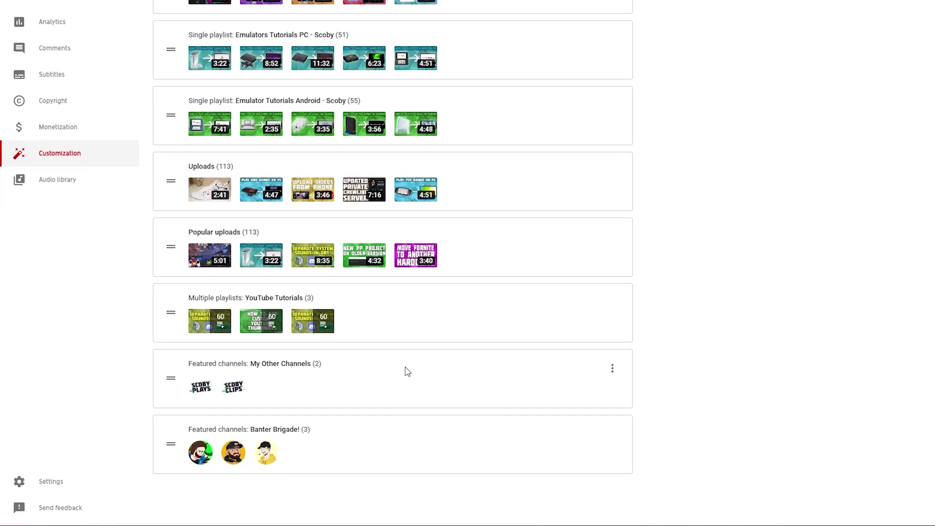
pyautogui.click(613, 374)
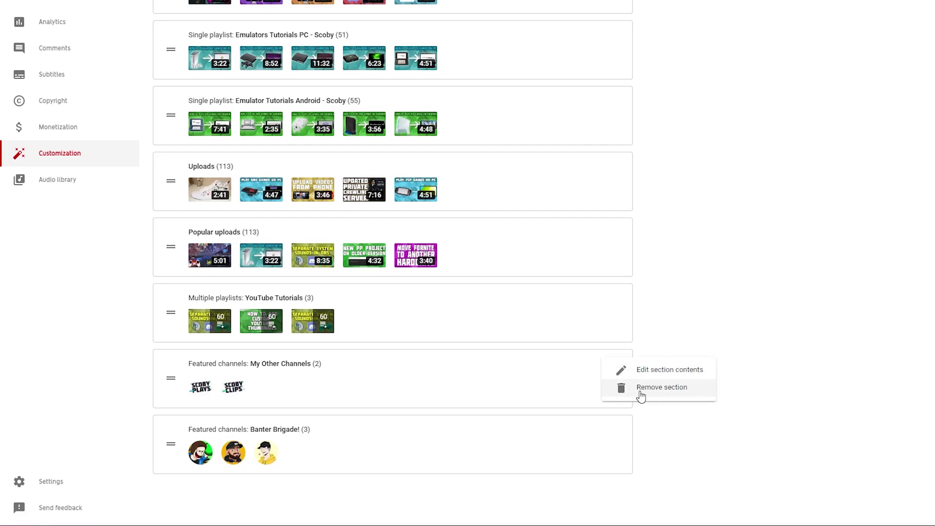
pyautogui.click(654, 378)
pyautogui.click(866, 345)
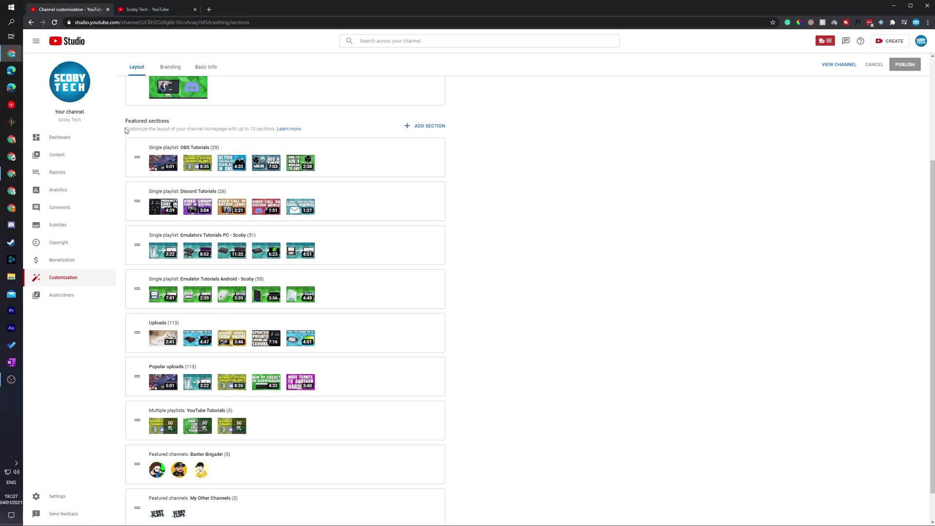
# Publish the channel layout with the new My Other Channels section
pyautogui.moveTo(126, 131); pyautogui.dragTo(250, 129)
pyautogui.click(238, 127)
pyautogui.click(251, 129)
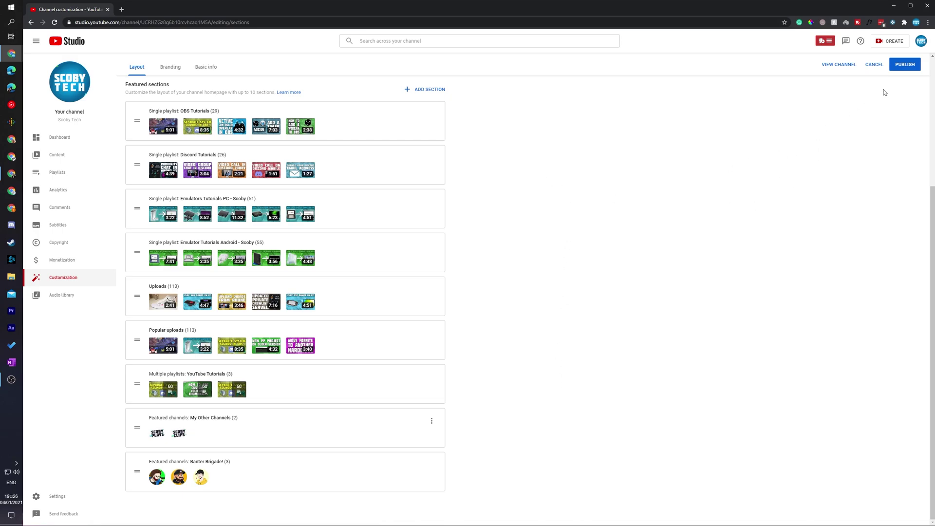
pyautogui.click(904, 65)
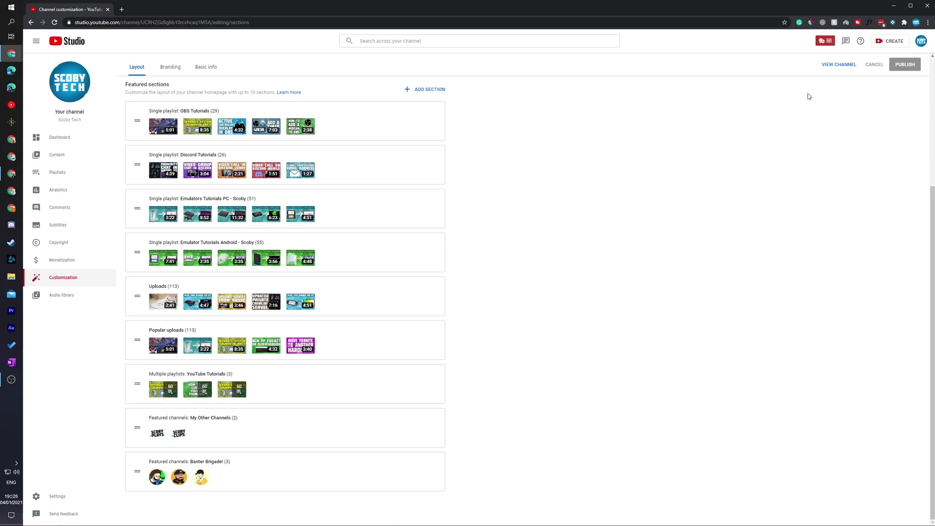
# View the public Scoby Tech channel page, find My Other Channels above Banter Brigade!, and reload
pyautogui.click(836, 66)
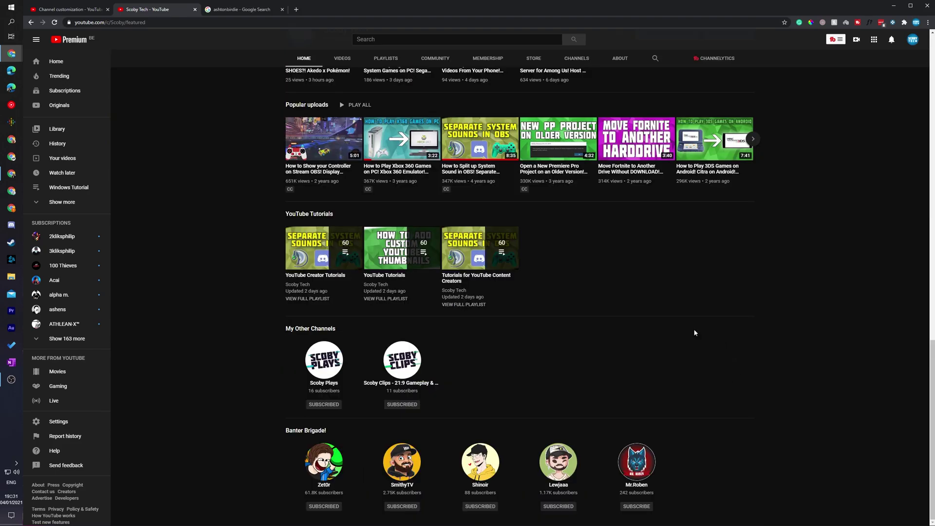
pyautogui.moveTo(282, 328); pyautogui.dragTo(346, 324)
pyautogui.click(263, 358)
pyautogui.tripleClick(355, 427)
pyautogui.click(356, 428)
pyautogui.press('F5')
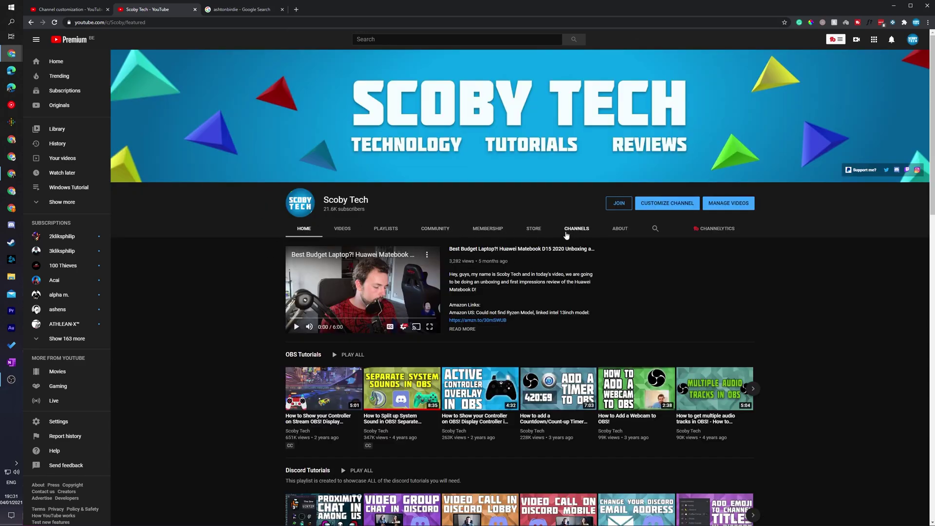
# On the Channels tab, filter to My Other Channels to list only Scoby Plays and Scoby Clips
pyautogui.click(580, 236)
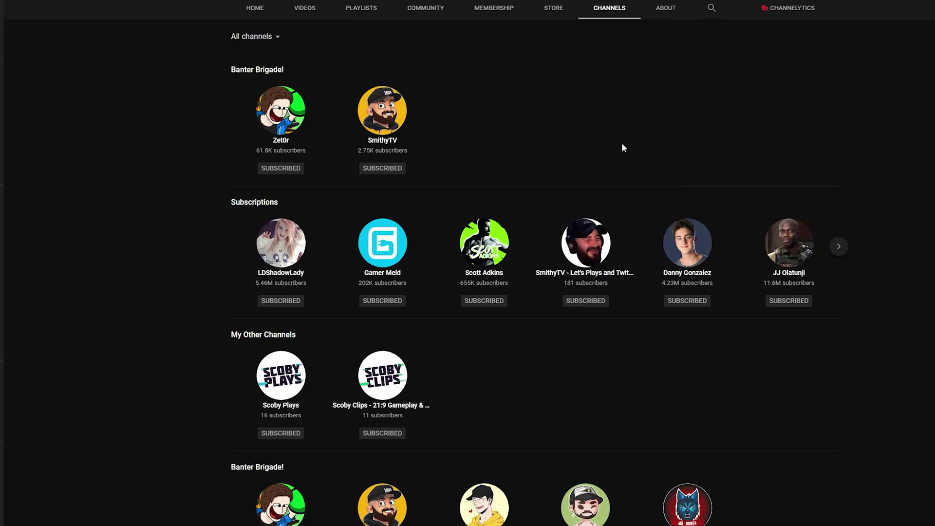
pyautogui.moveTo(294, 66); pyautogui.dragTo(226, 67)
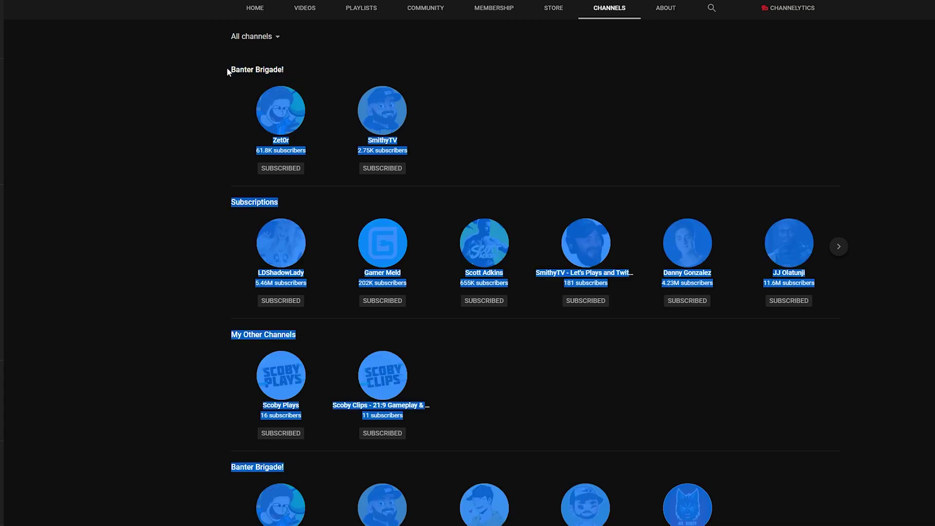
pyautogui.click(157, 246)
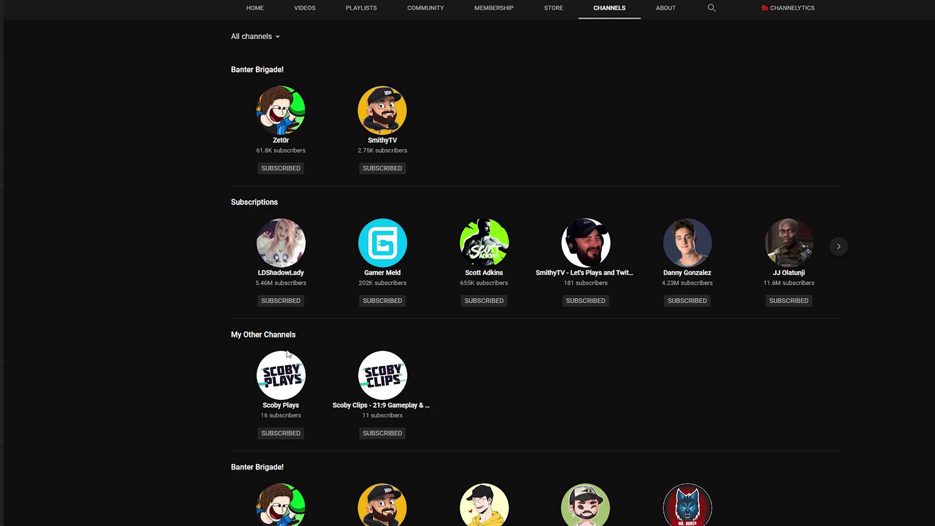
pyautogui.click(251, 36)
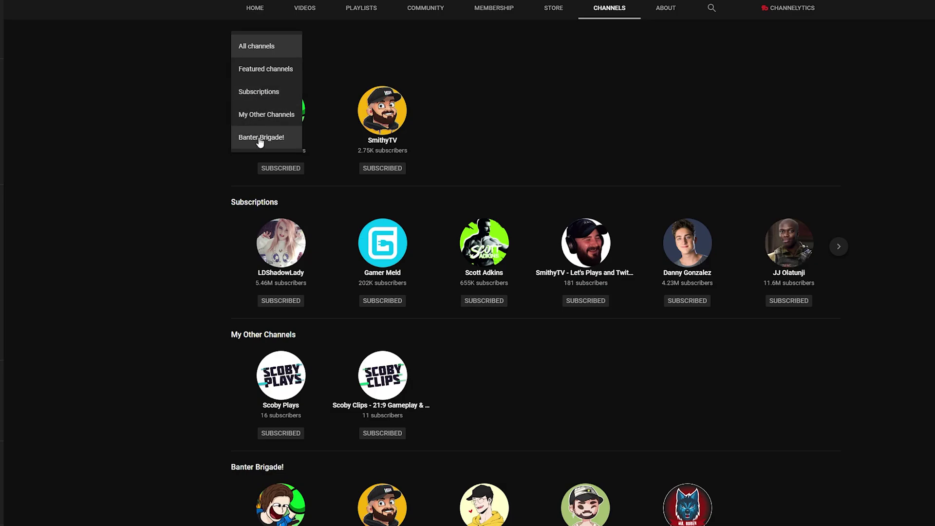
pyautogui.click(267, 115)
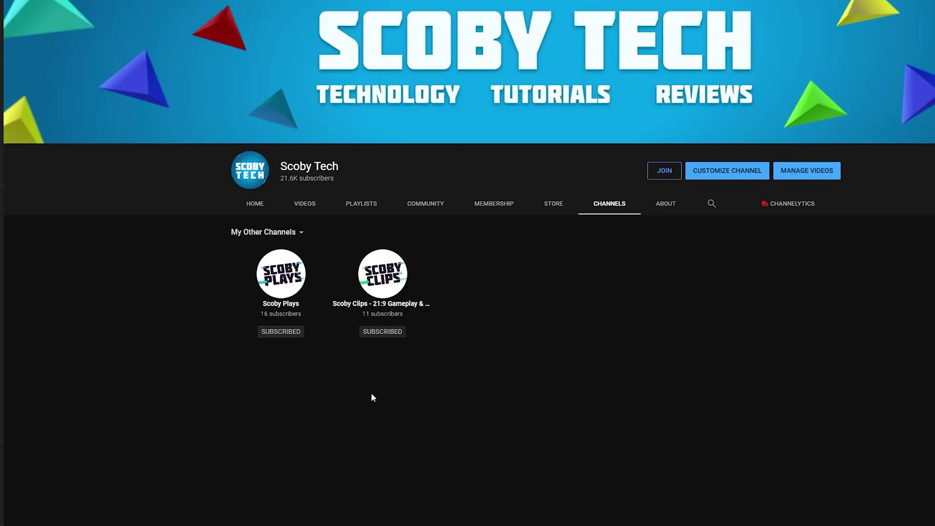